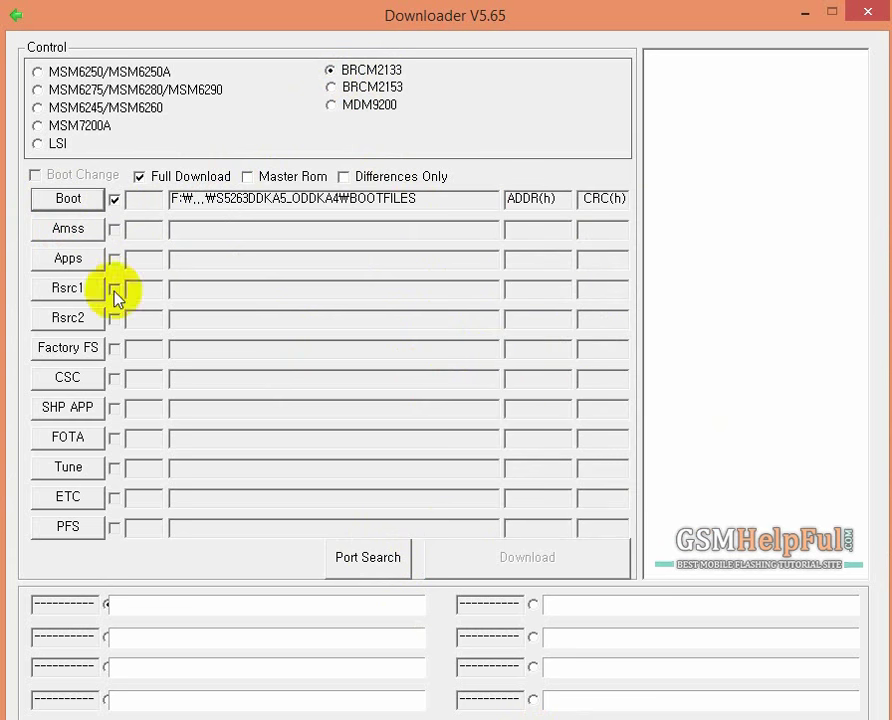
# Load apps_compressed.bin from the S5263DDKA5_ODDKA4 folder as the Amss binary.
pyautogui.click(67, 231)
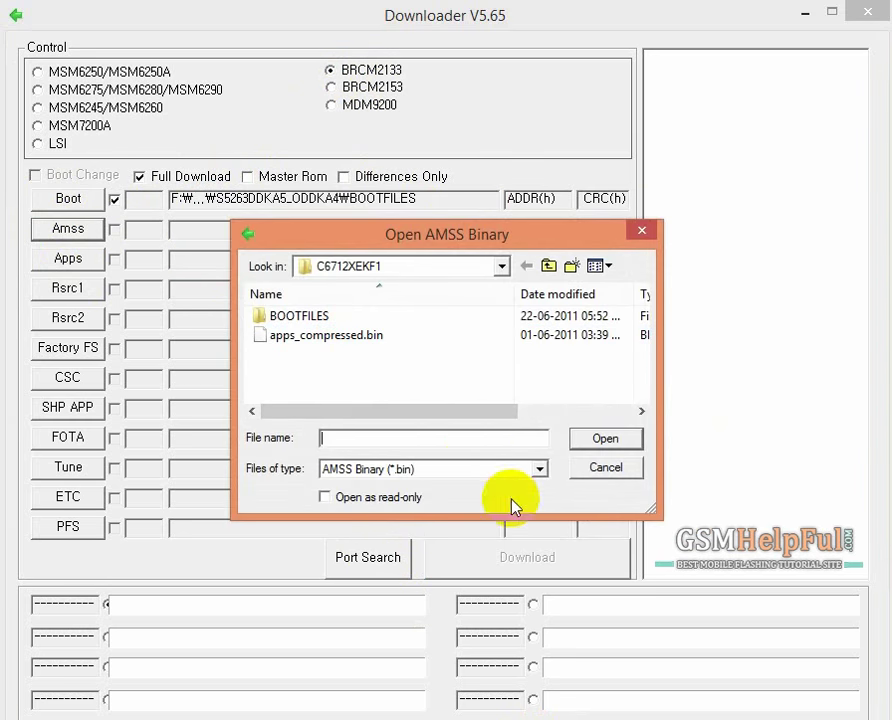
pyautogui.hotkey('ctrl', 'v')
pyautogui.click(613, 444)
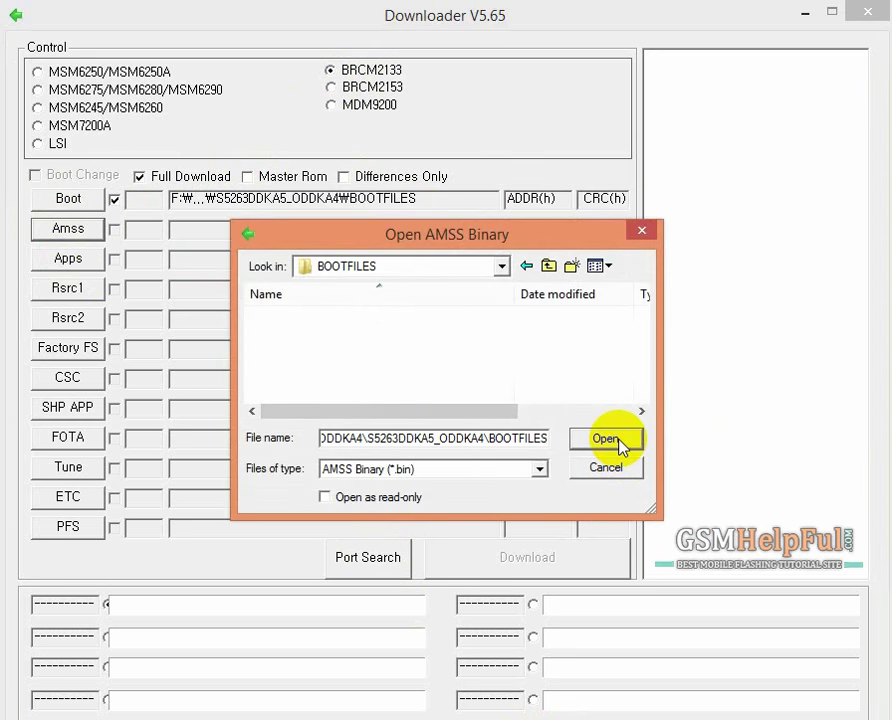
pyautogui.click(548, 266)
pyautogui.click(305, 340)
pyautogui.doubleClick(305, 340)
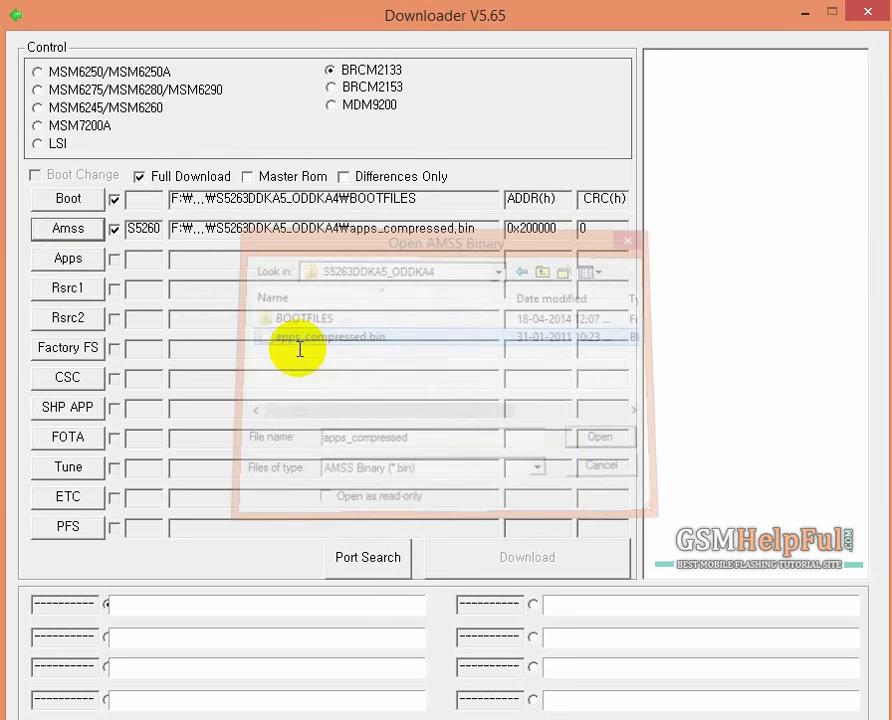
# Load apps_compressed.bin from the same firmware folder as the Apps binary.
pyautogui.click(90, 259)
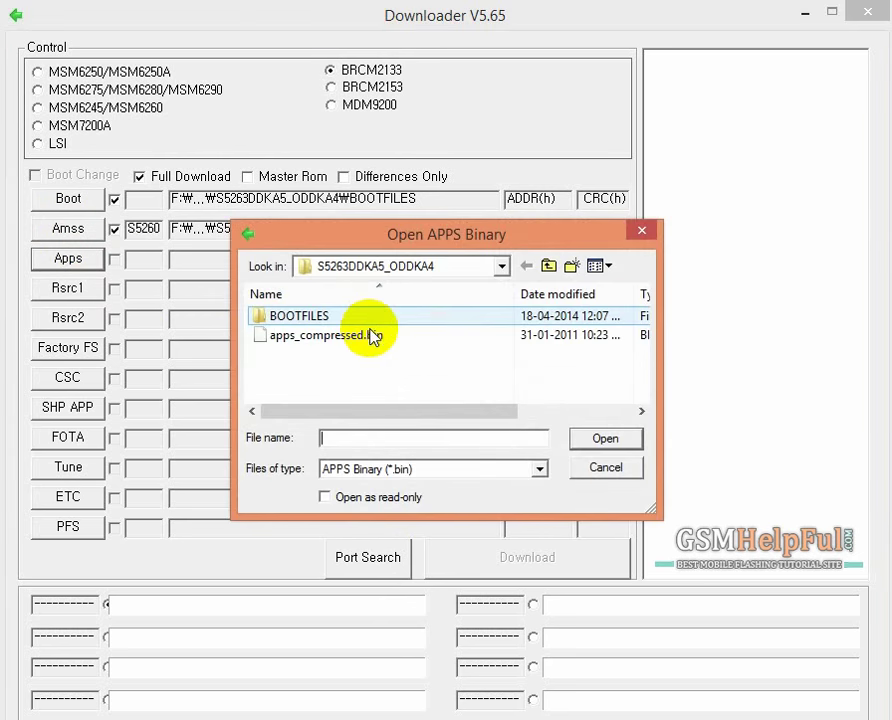
pyautogui.click(345, 338)
pyautogui.doubleClick(345, 338)
# Load Rsrc_S5263_India.rc1 as the Rsrc1 binary and Rsrc2_S5263(Low).rc2 as the Rsrc2 binary.
pyautogui.click(68, 292)
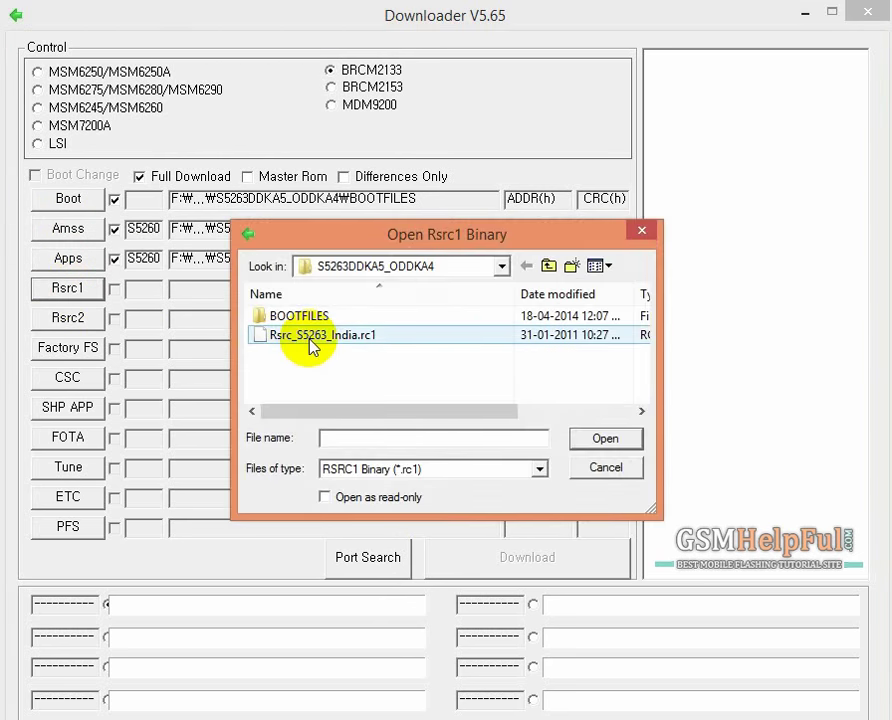
pyautogui.click(304, 332)
pyautogui.doubleClick(304, 332)
pyautogui.click(68, 318)
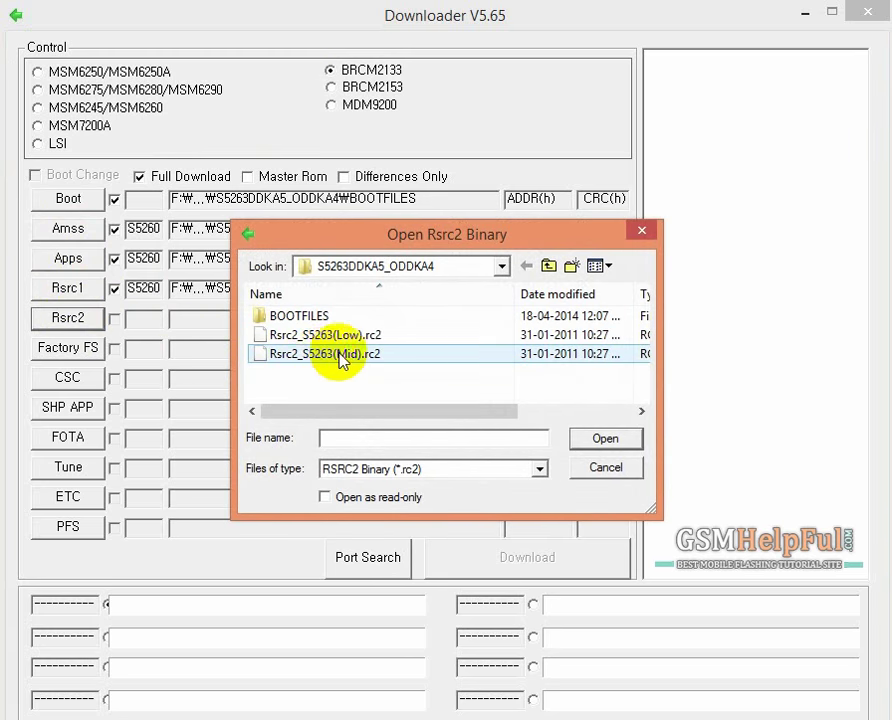
pyautogui.click(388, 336)
pyautogui.doubleClick(388, 336)
# Load FactoryFs_S5263_India.ffs as the Factory FS file and CSC_S5263_India_ODD.csc as the CSC file.
pyautogui.click(88, 356)
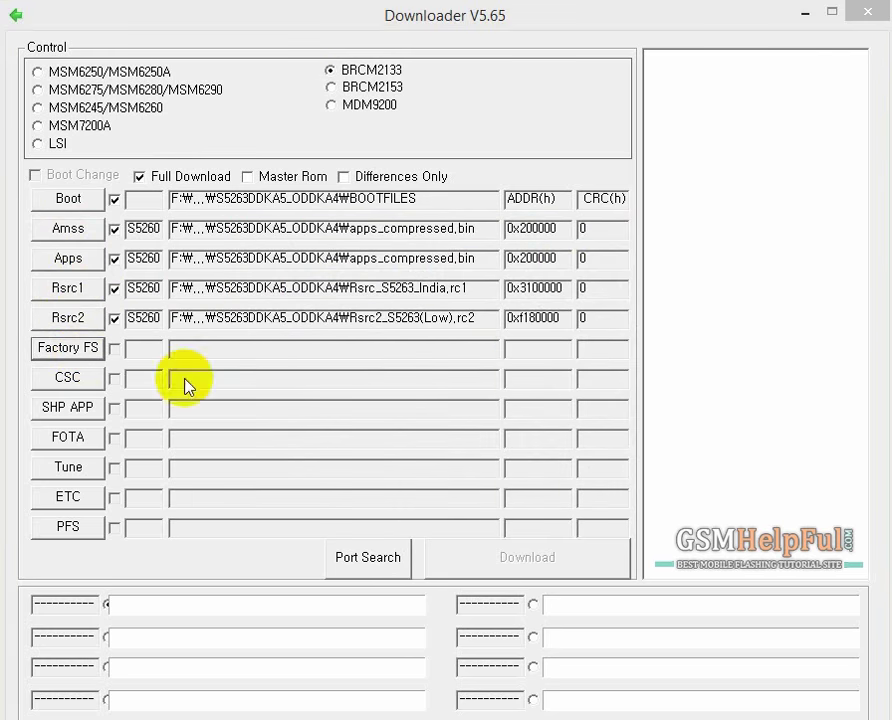
pyautogui.click(330, 338)
pyautogui.doubleClick(330, 338)
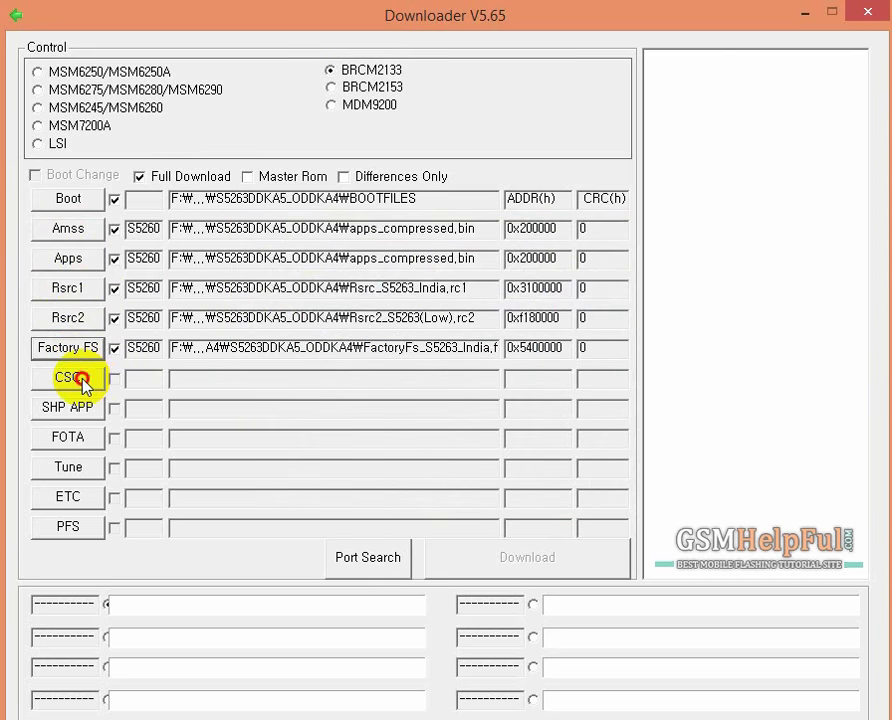
pyautogui.click(74, 380)
pyautogui.click(349, 355)
pyautogui.doubleClick(349, 355)
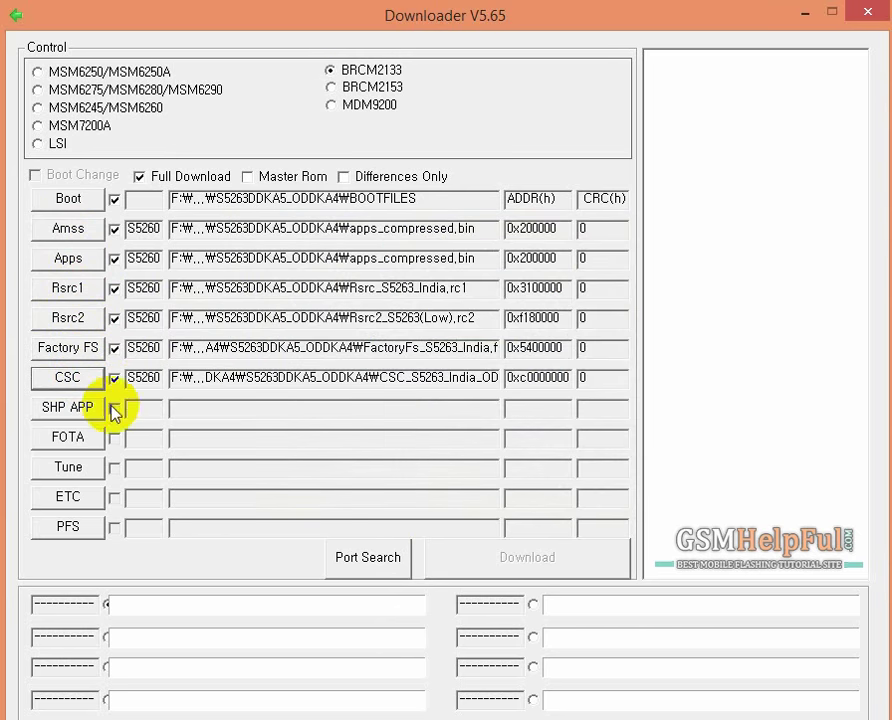
# Load ShpApp.app as the SHP APP file, leaving the FOTA entry empty.
pyautogui.click(88, 410)
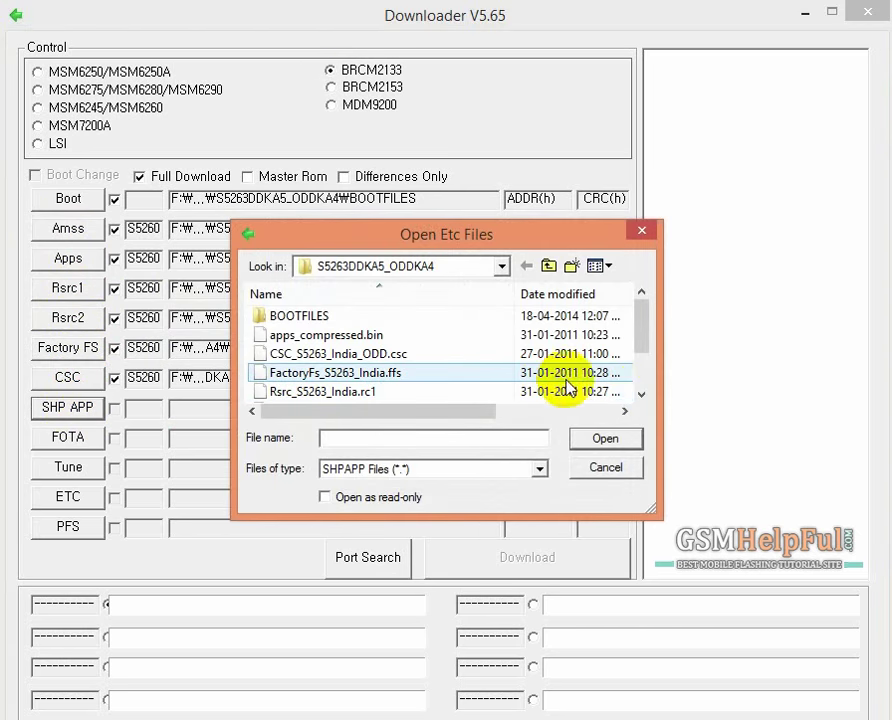
pyautogui.moveTo(642, 345); pyautogui.dragTo(645, 383)
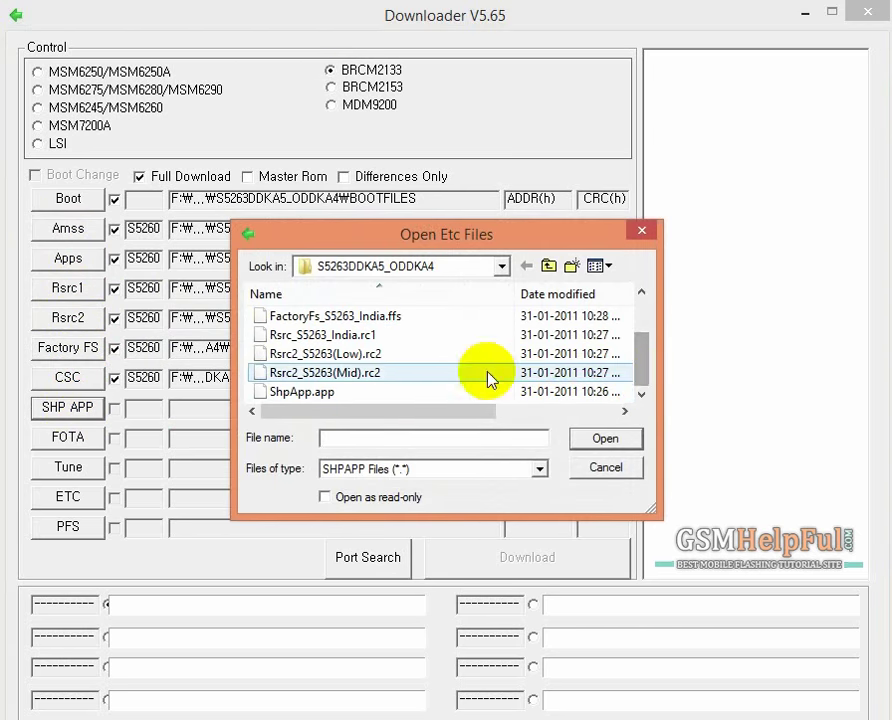
pyautogui.doubleClick(318, 392)
pyautogui.click(76, 437)
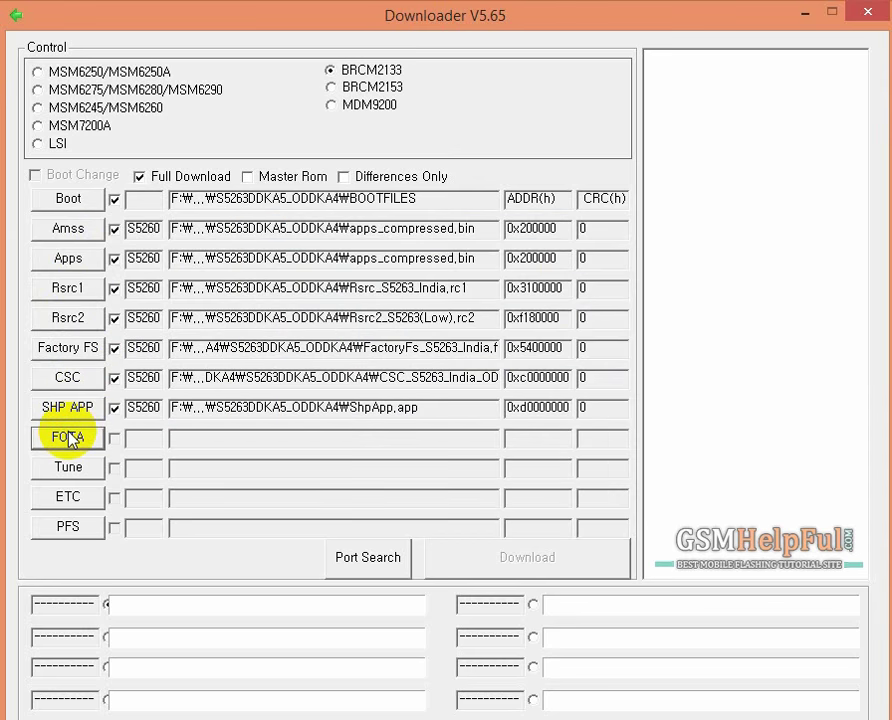
pyautogui.press('Escape')
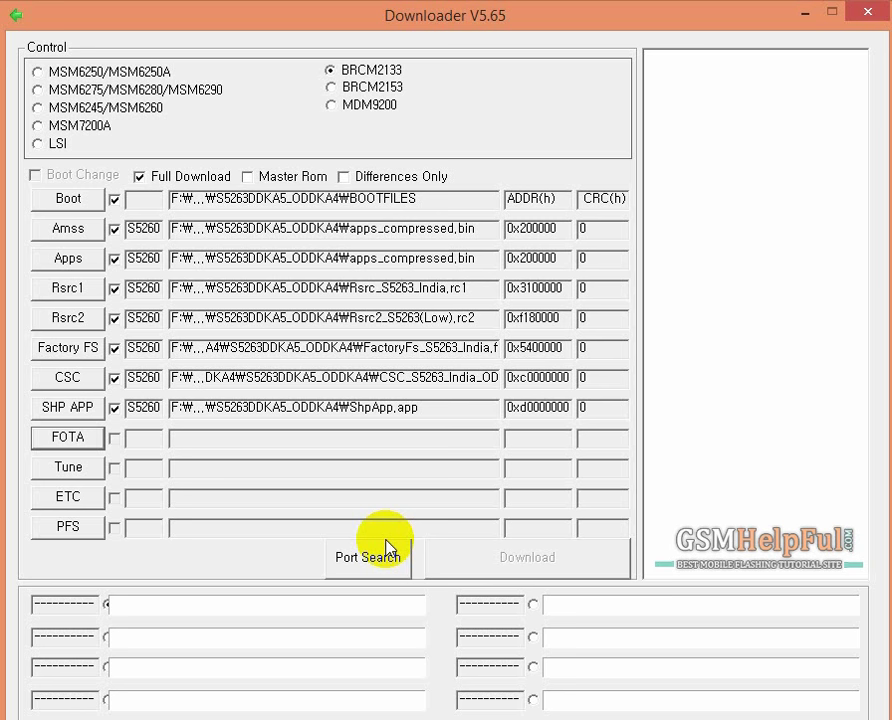
# Search for the connected phone's port and start downloading the loaded firmware to it.
pyautogui.click(386, 549)
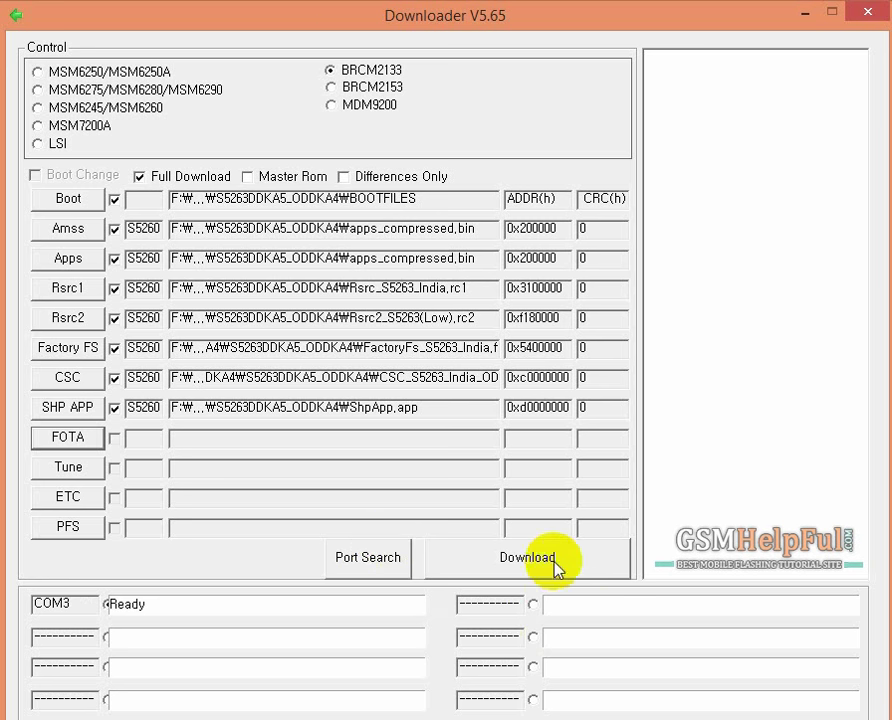
pyautogui.click(369, 564)
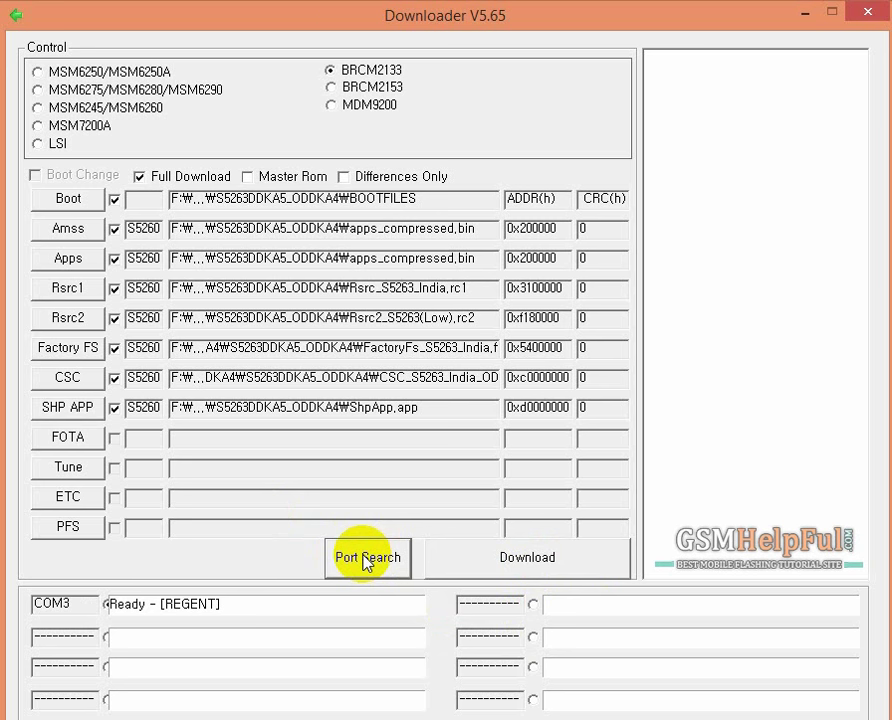
pyautogui.click(363, 567)
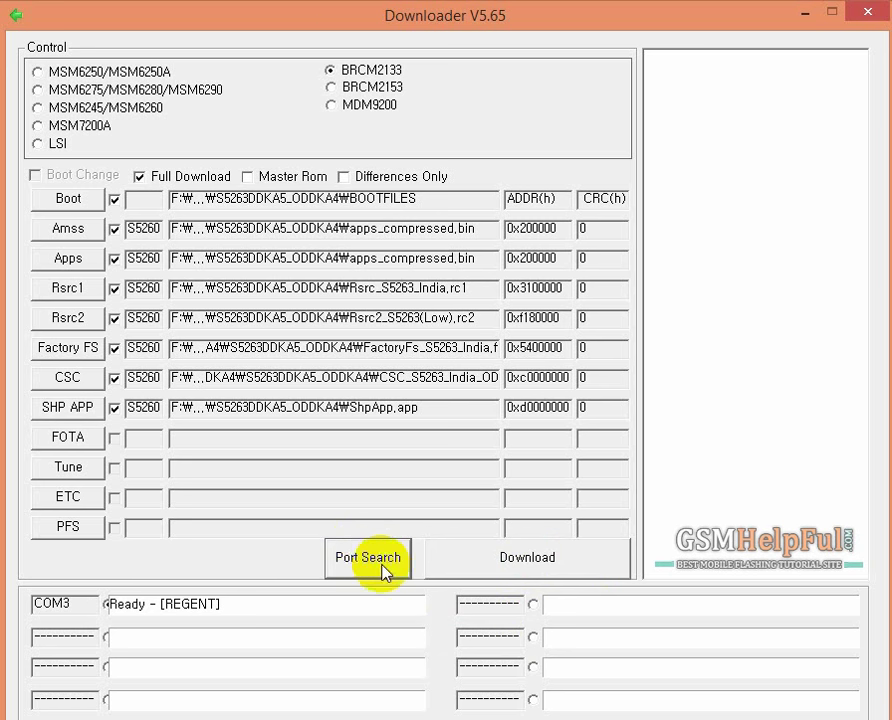
pyautogui.click(533, 566)
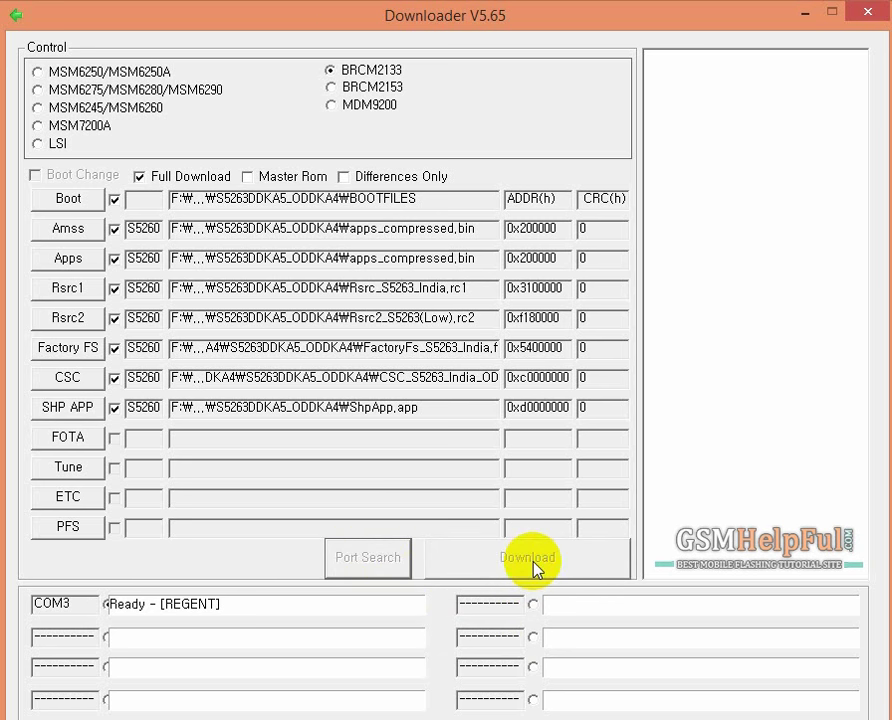